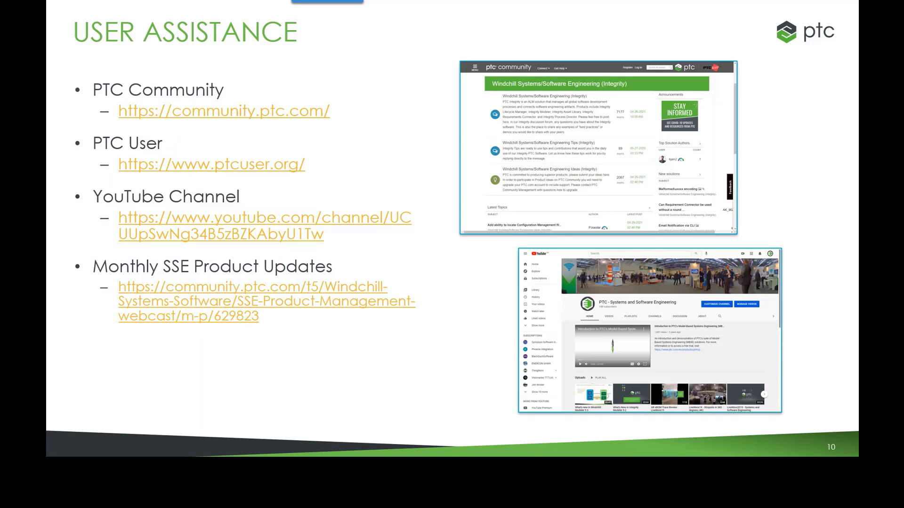
# Advance to slide 11, the Exercise slide, then exit the slideshow to the editor
pyautogui.press('Right')
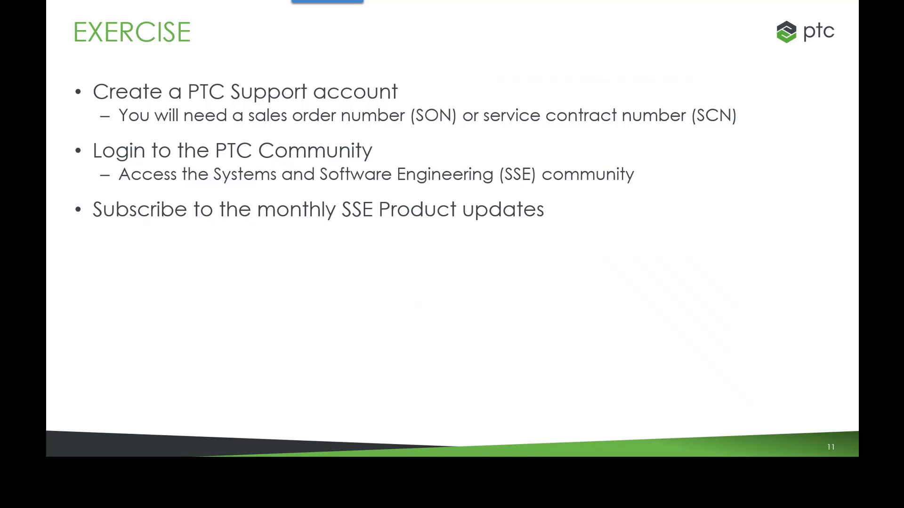
pyautogui.press('Escape')
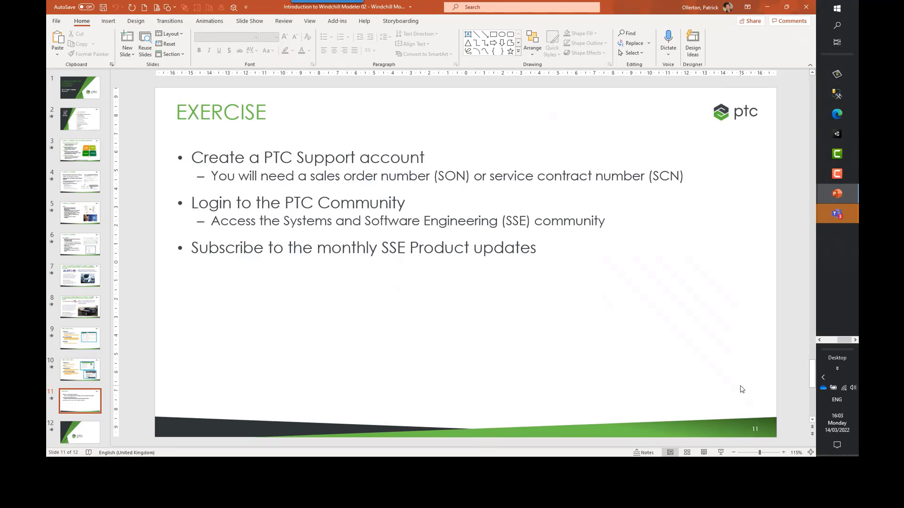
# Scroll back to slide 6 and launch Model Explorer by searching 'mode' from Start
pyautogui.scroll(5, 742, 389)
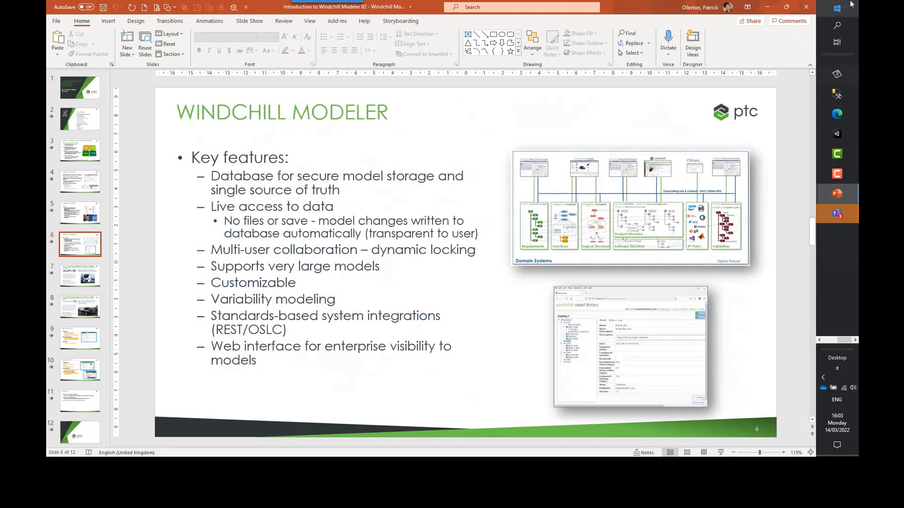
pyautogui.click(837, 8)
pyautogui.write('mode')
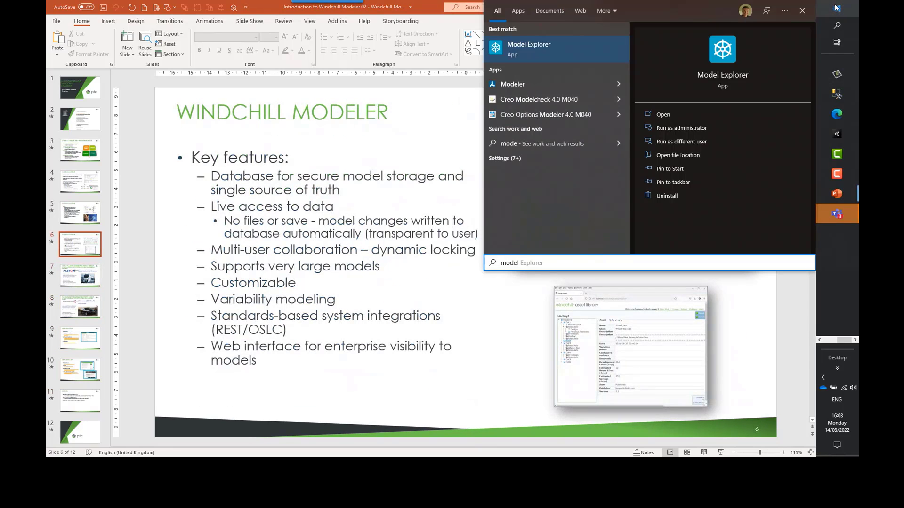
pyautogui.click(836, 7)
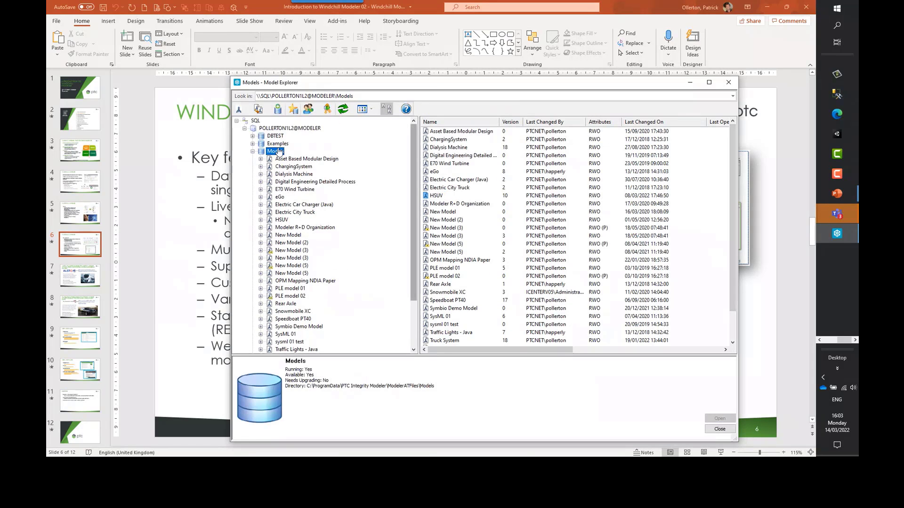
# Collapse Models, expand SSE and Model1, and open version 5 of Model1
pyautogui.click(253, 151)
pyautogui.moveTo(459, 82); pyautogui.dragTo(438, 46)
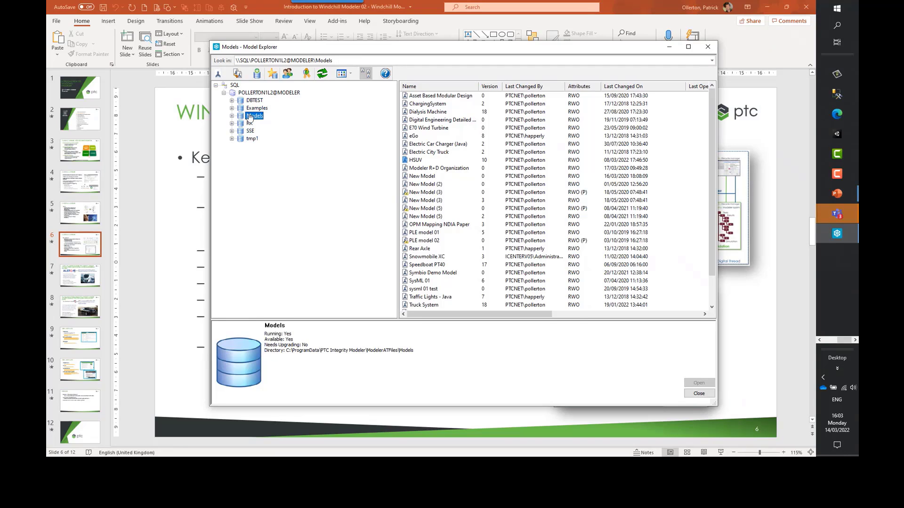
pyautogui.click(232, 131)
pyautogui.click(250, 131)
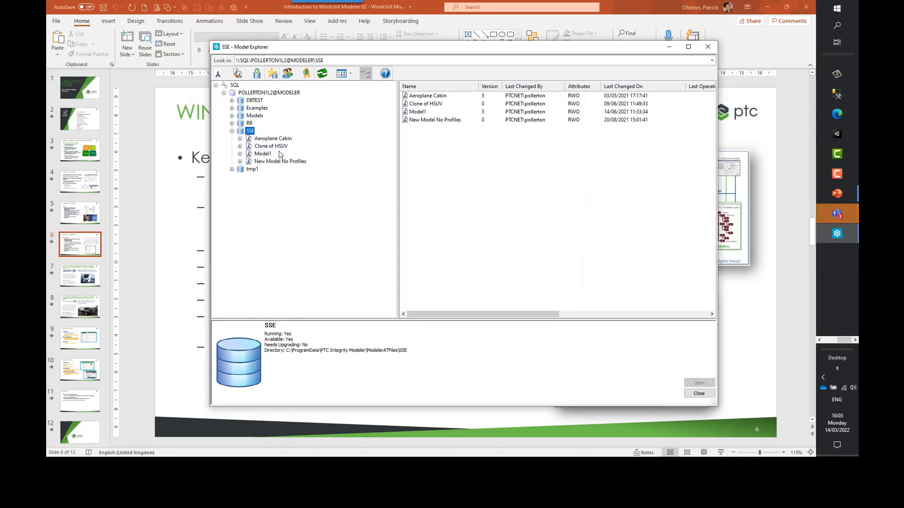
pyautogui.click(240, 154)
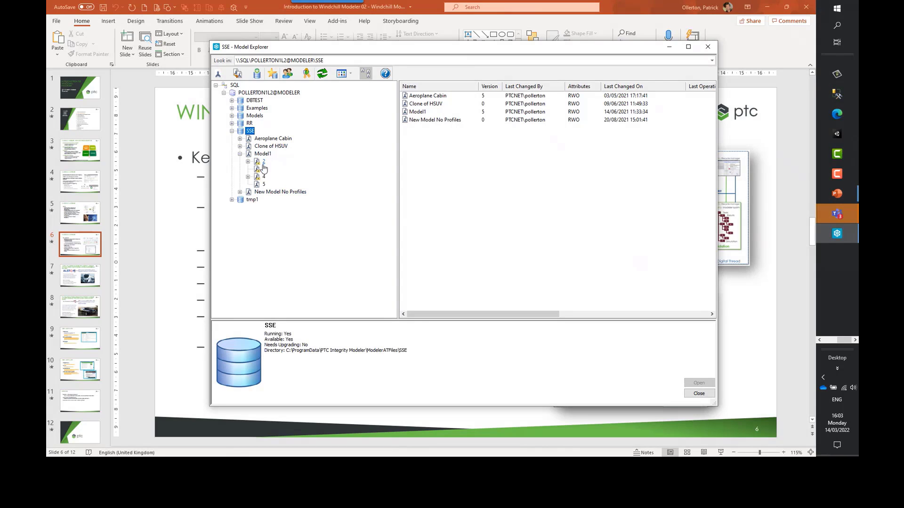
pyautogui.click(264, 185)
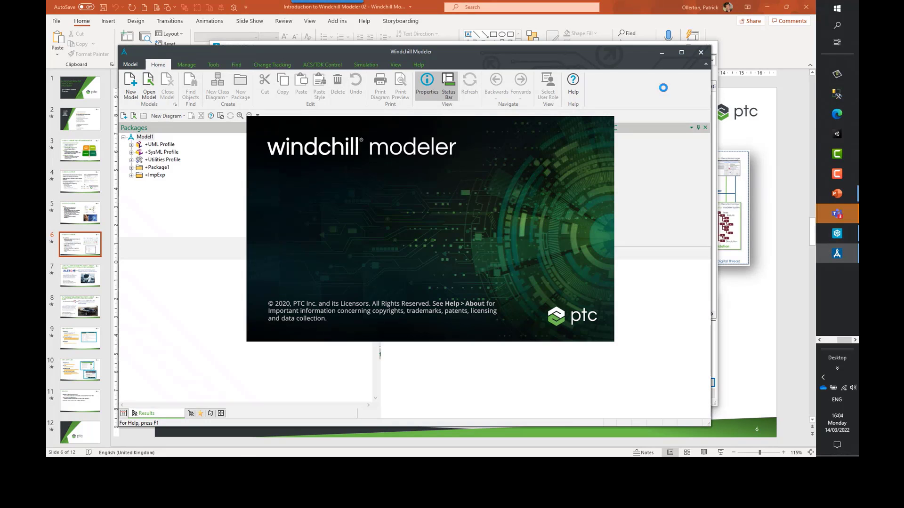
# Maximize the Windchill Modeler window and add a new Package2 under Model1
pyautogui.click(686, 51)
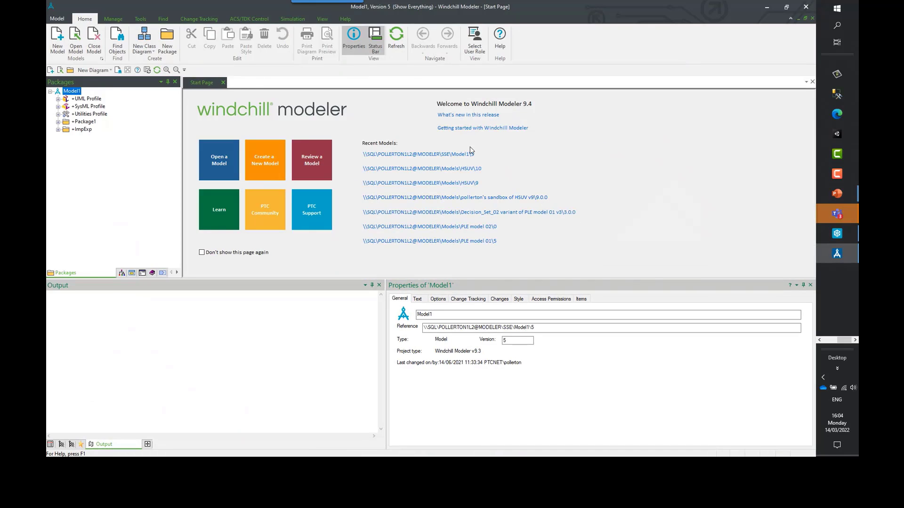
pyautogui.click(532, 107)
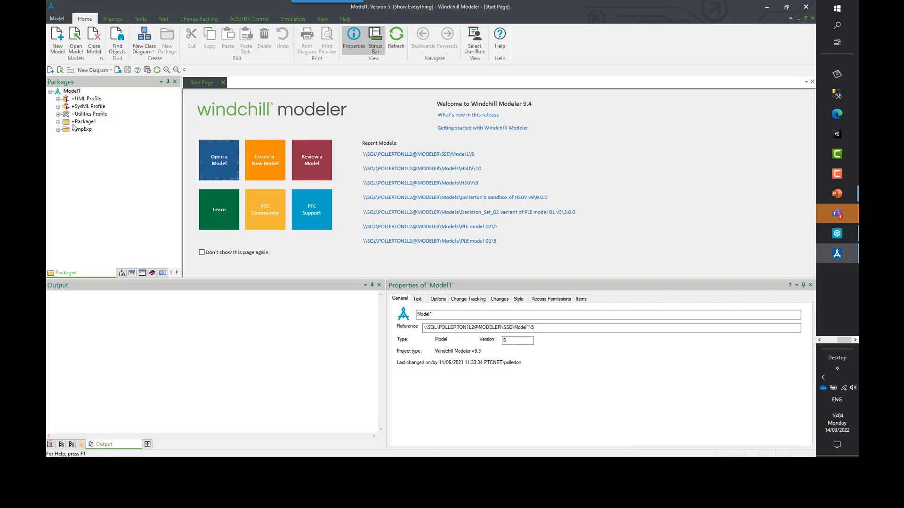
pyautogui.click(74, 91)
pyautogui.rightClick(74, 90)
pyautogui.moveTo(139, 104)
pyautogui.click(214, 120)
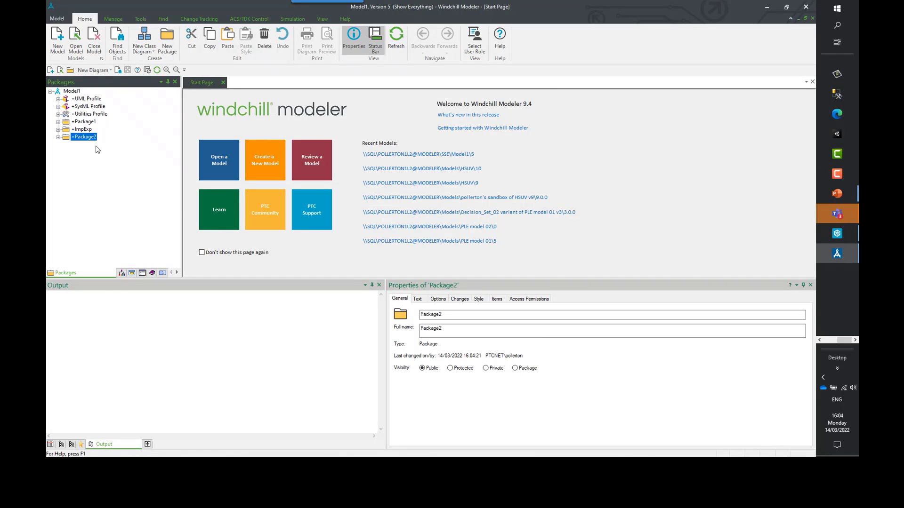
# Create a SysML Use Case Diagram inside Package2
pyautogui.rightClick(87, 137)
pyautogui.moveTo(141, 140)
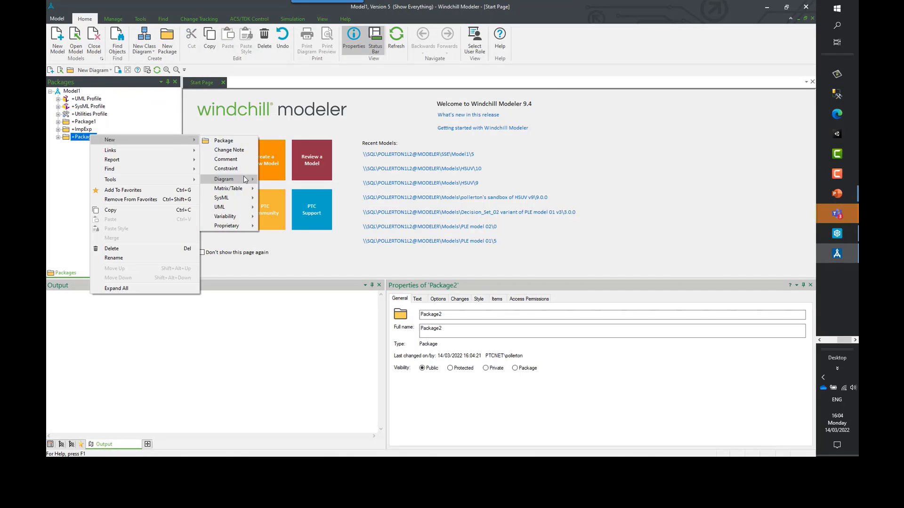
pyautogui.moveTo(244, 179)
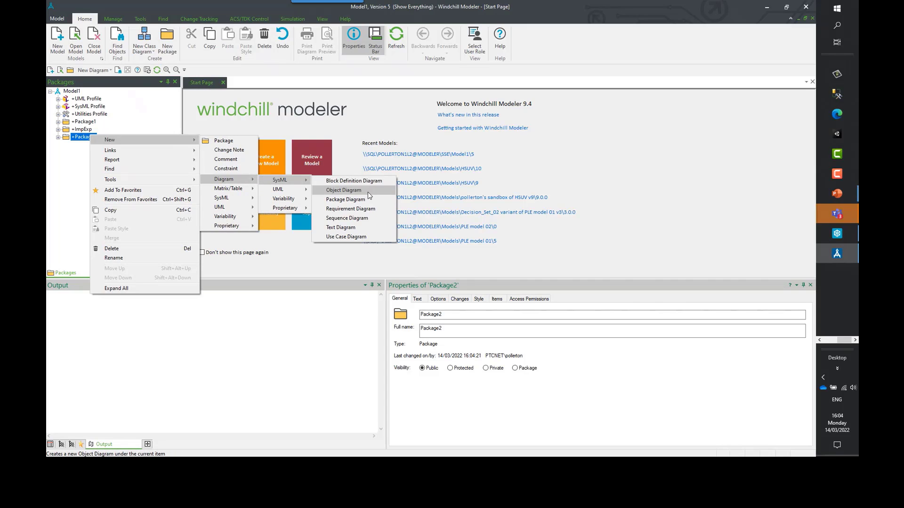
pyautogui.click(365, 237)
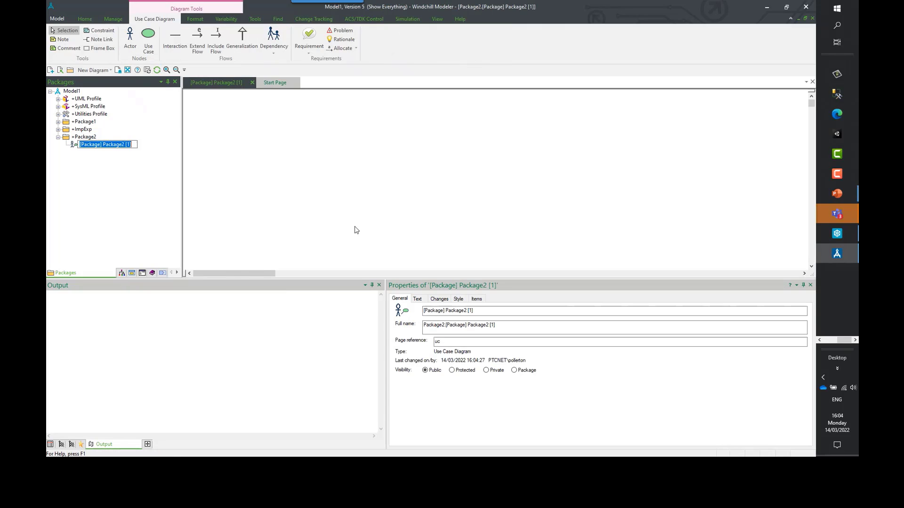
# Place Actor1 on the canvas and connect it to a new Use Case1
pyautogui.click(130, 38)
pyautogui.click(257, 163)
pyautogui.click(279, 176)
pyautogui.moveTo(277, 171); pyautogui.dragTo(358, 148)
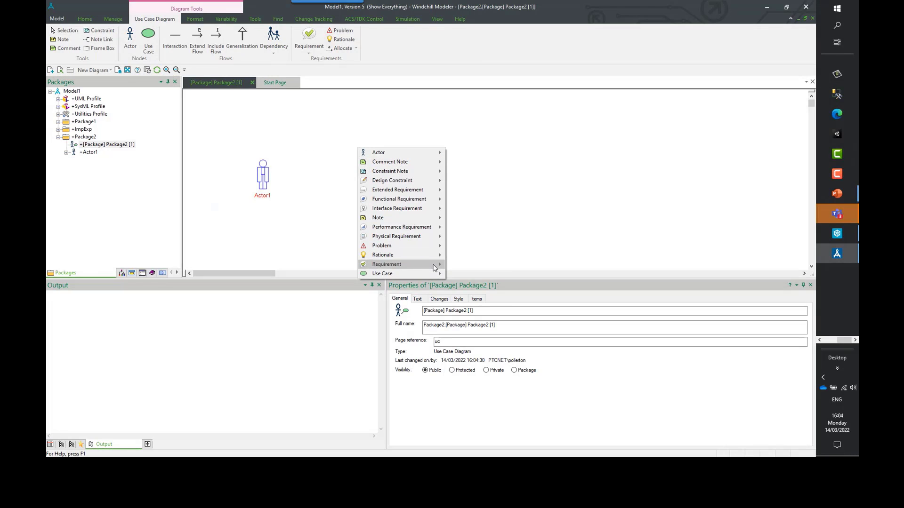
pyautogui.moveTo(429, 274)
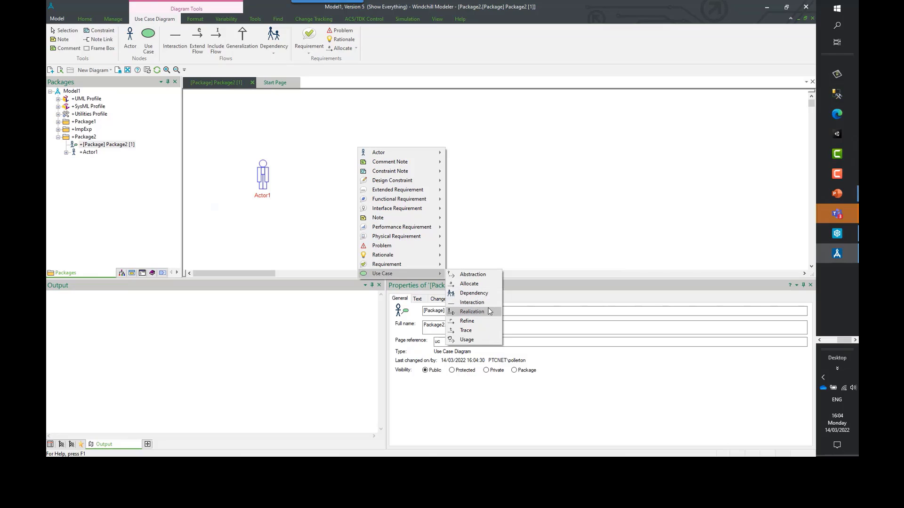
pyautogui.click(472, 312)
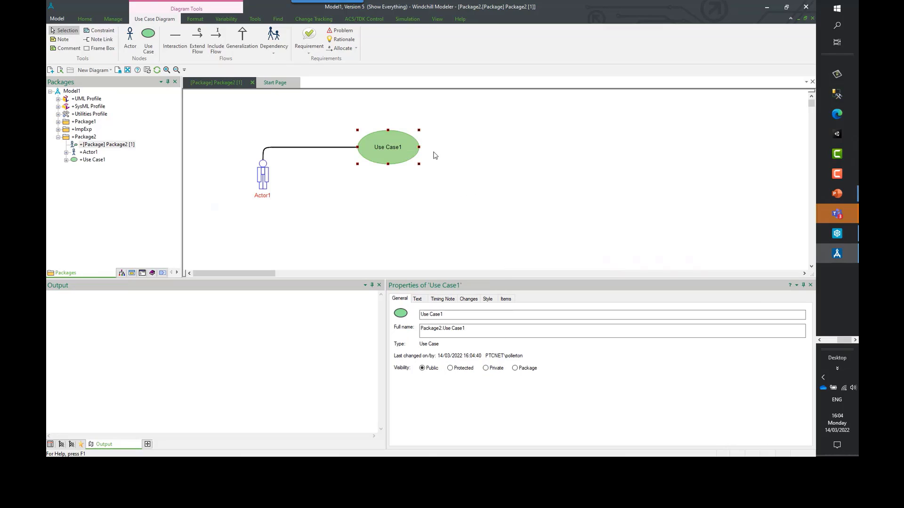
# Add Use Case2 extending from Use Case1 and make the diagram area taller
pyautogui.moveTo(413, 152); pyautogui.dragTo(477, 192)
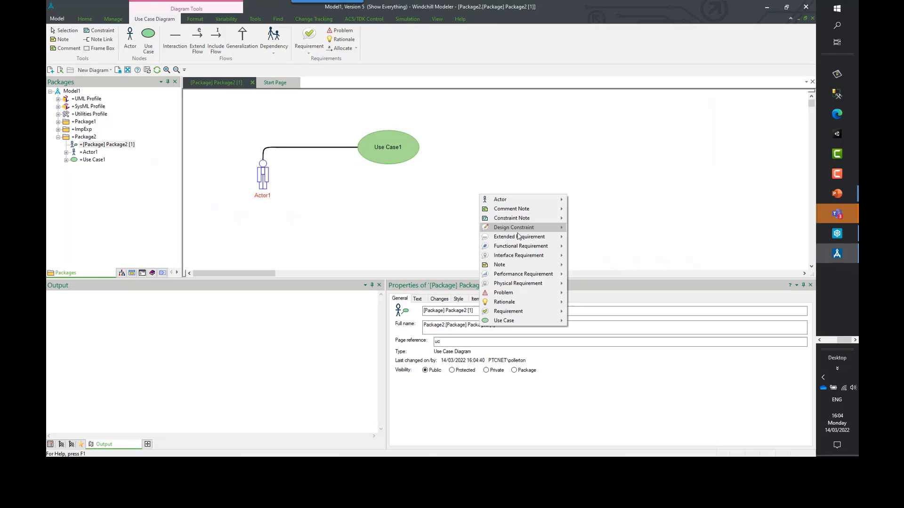
pyautogui.moveTo(551, 326)
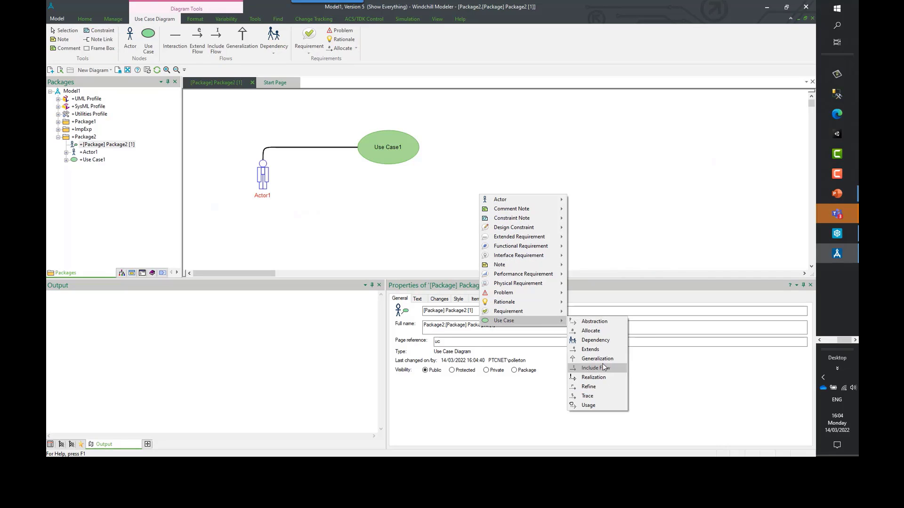
pyautogui.click(583, 348)
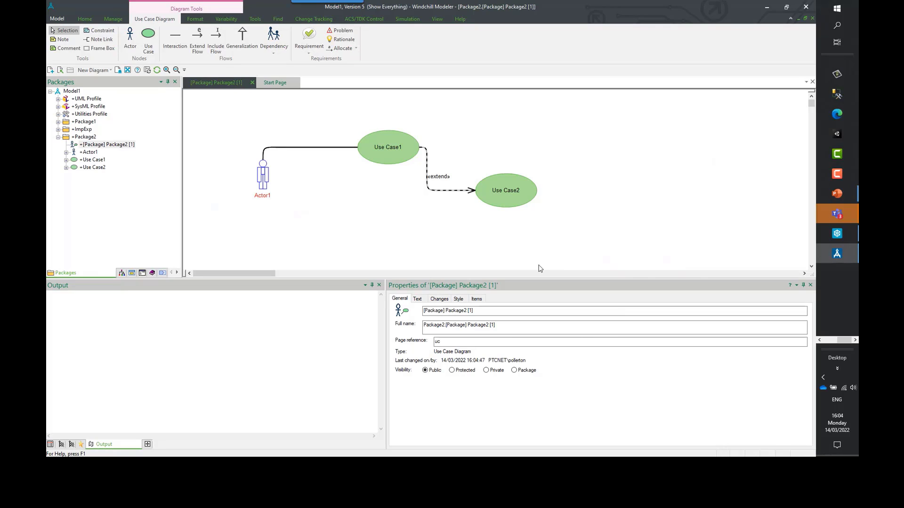
pyautogui.moveTo(541, 277); pyautogui.dragTo(543, 330)
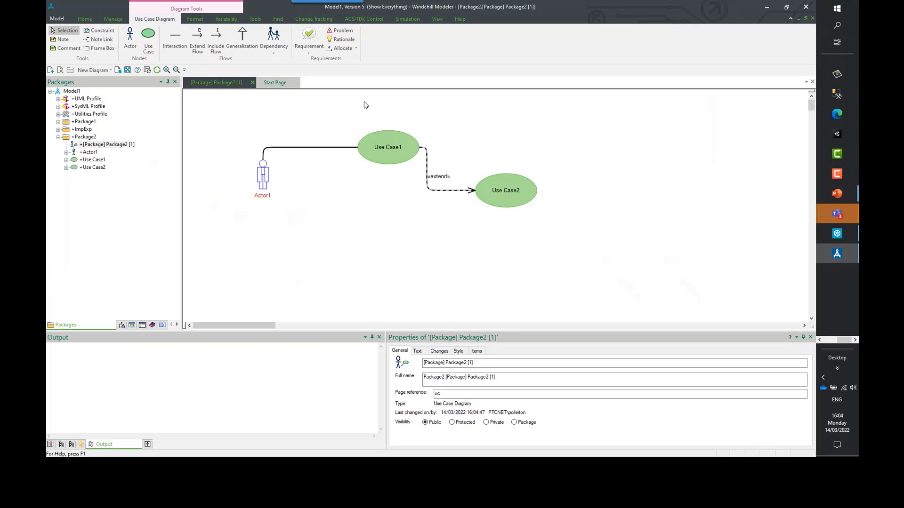
# Inspect Use Case2, Use Case1, Actor1 and the diagram in the package tree
pyautogui.click(91, 168)
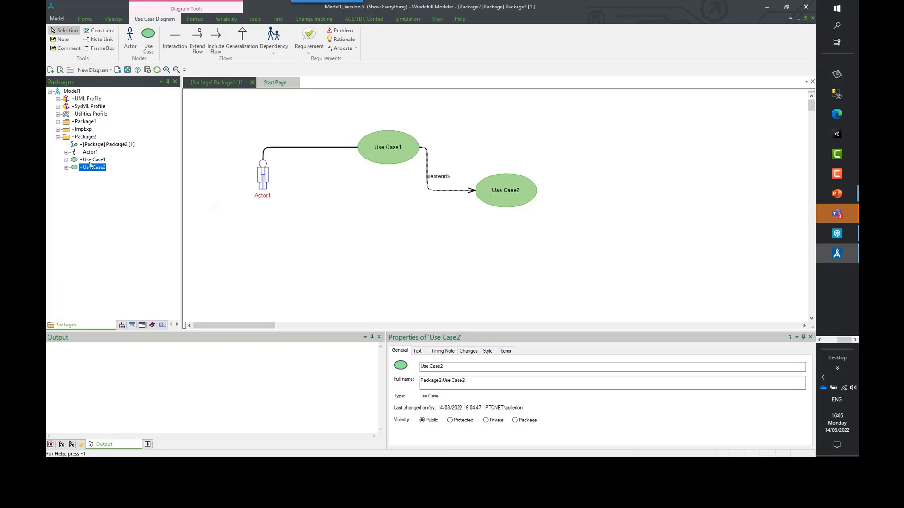
pyautogui.click(92, 160)
pyautogui.click(90, 152)
pyautogui.click(89, 145)
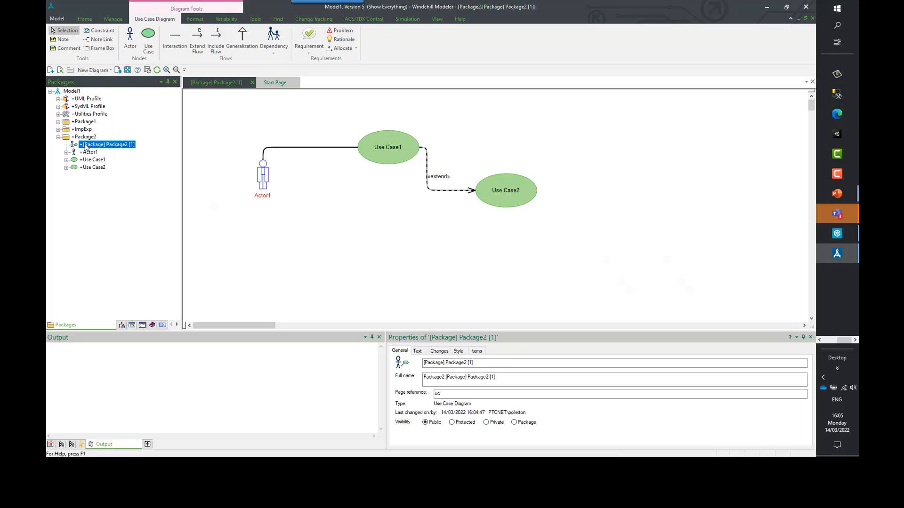
pyautogui.click(90, 152)
pyautogui.click(92, 167)
pyautogui.click(89, 152)
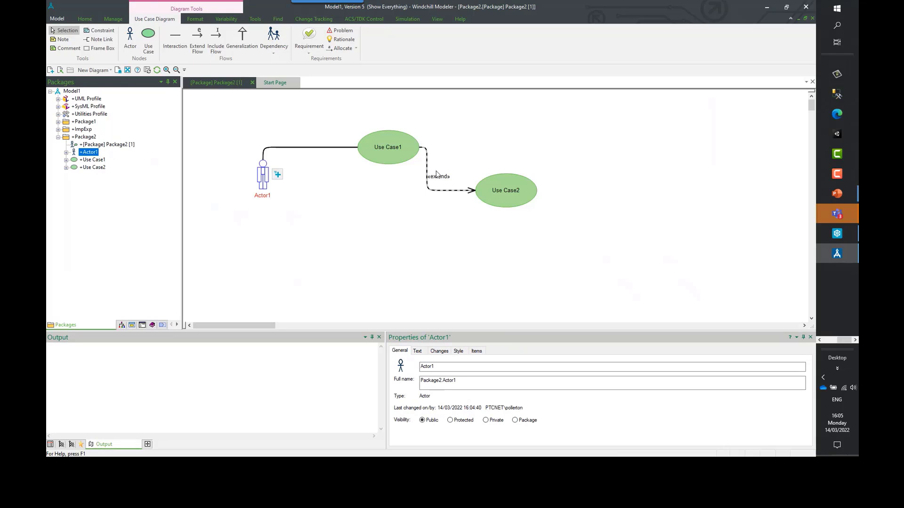
# Delete Use Case2 and its extend flow from the diagram
pyautogui.click(411, 158)
pyautogui.click(527, 185)
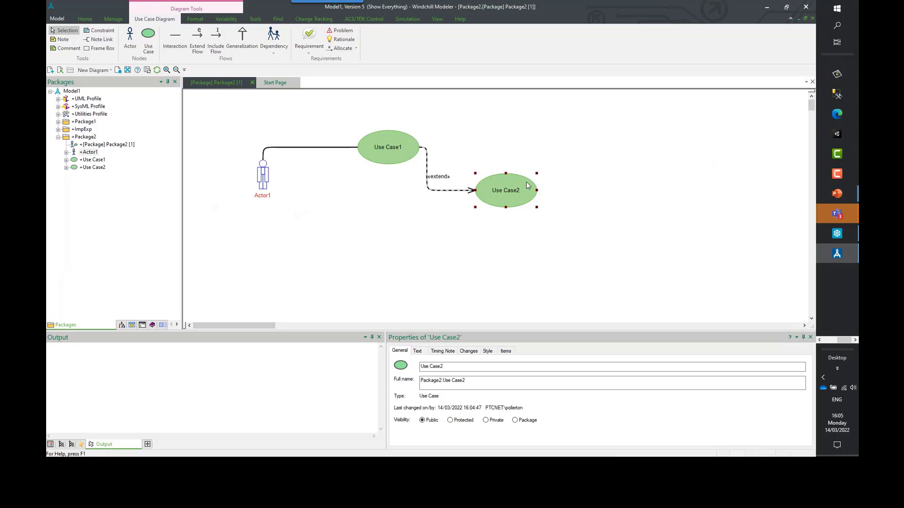
pyautogui.rightClick(528, 185)
pyautogui.click(576, 361)
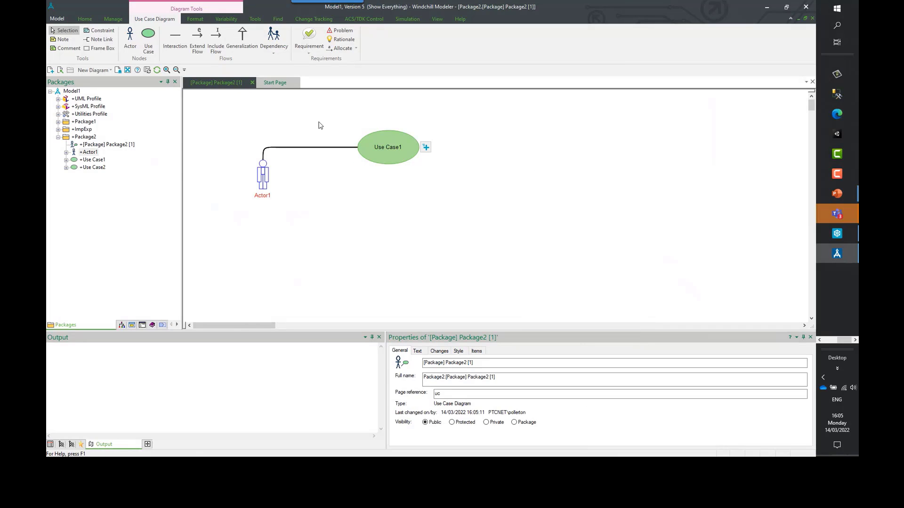
# Drag Use Case2 from the package tree back onto the diagram beside Use Case1
pyautogui.click(94, 159)
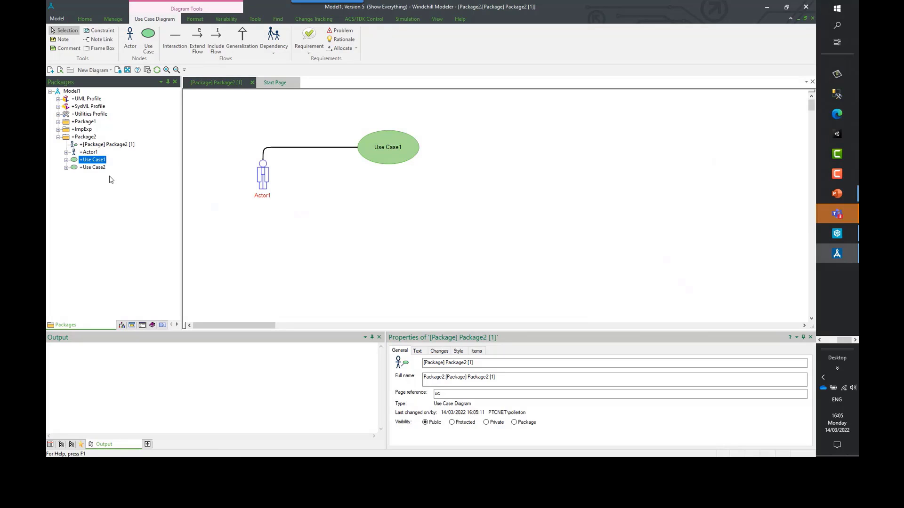
pyautogui.click(94, 167)
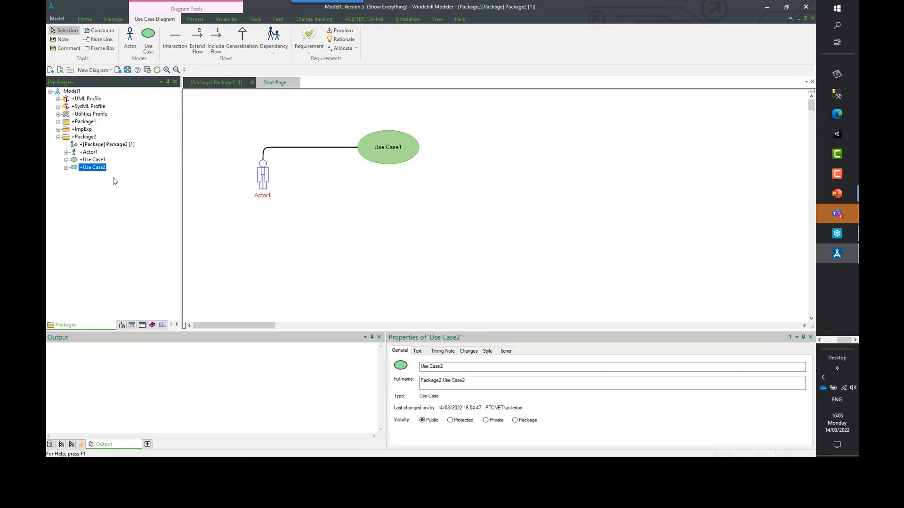
pyautogui.moveTo(93, 170); pyautogui.dragTo(498, 197)
pyautogui.click(441, 204)
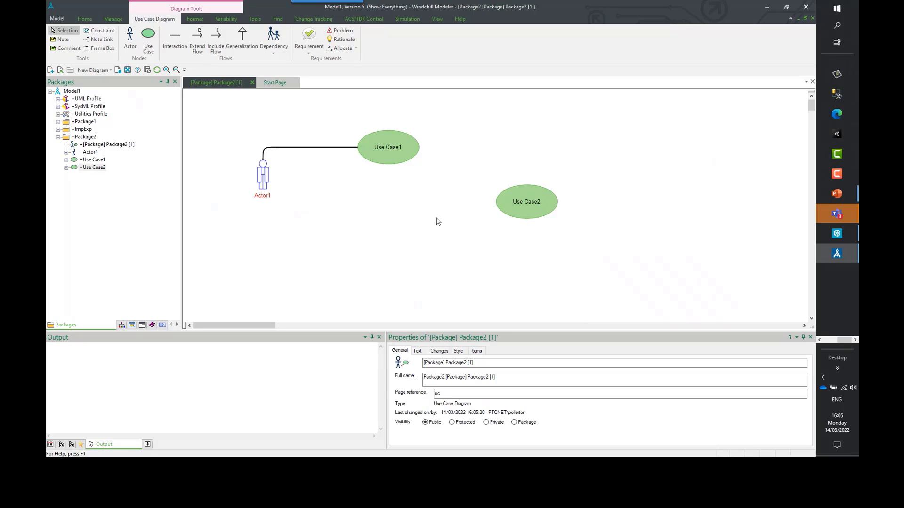
pyautogui.rightClick(416, 147)
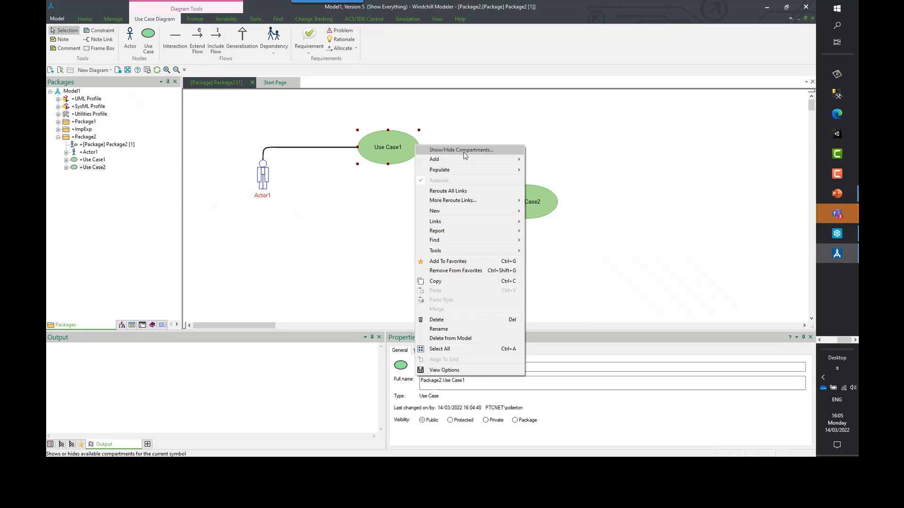
pyautogui.moveTo(494, 168)
pyautogui.moveTo(595, 265)
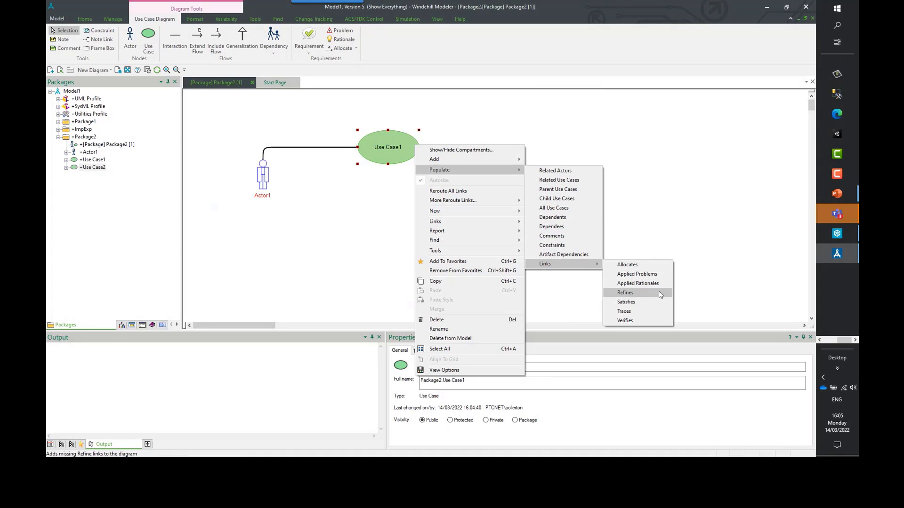
pyautogui.click(638, 170)
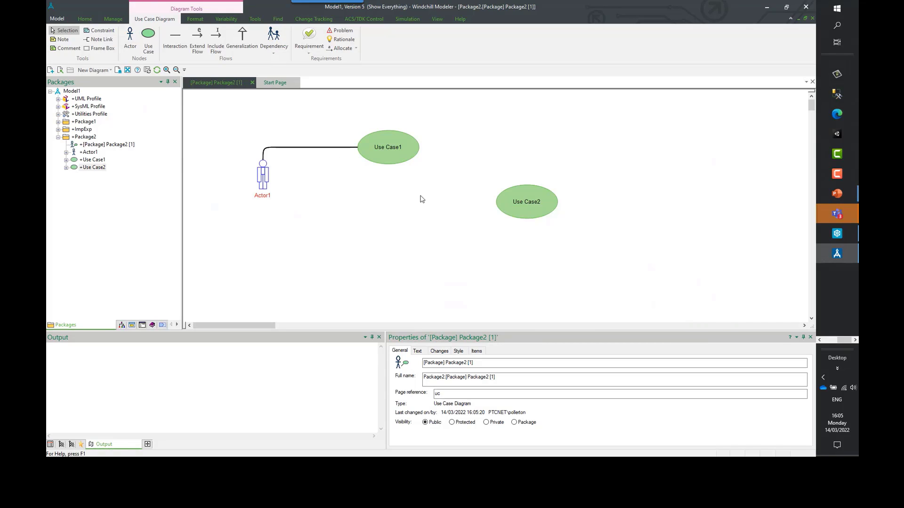
pyautogui.rightClick(92, 137)
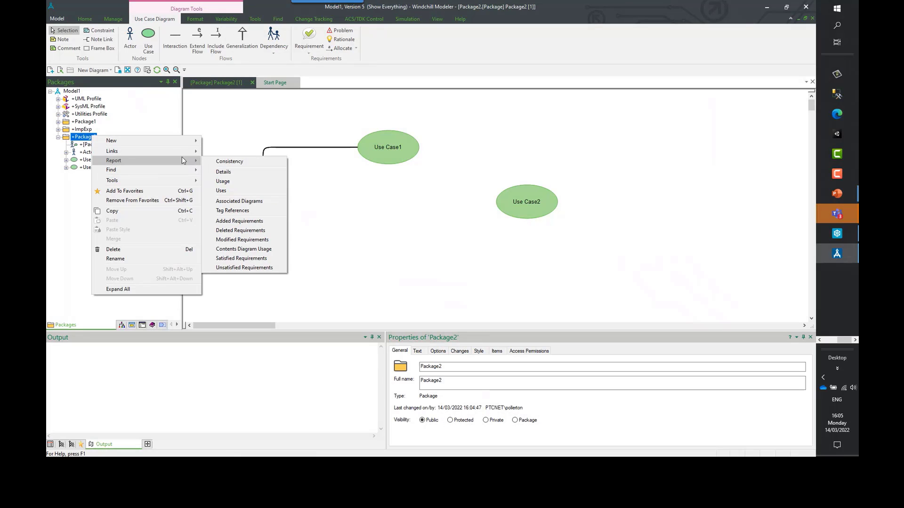
pyautogui.moveTo(187, 144)
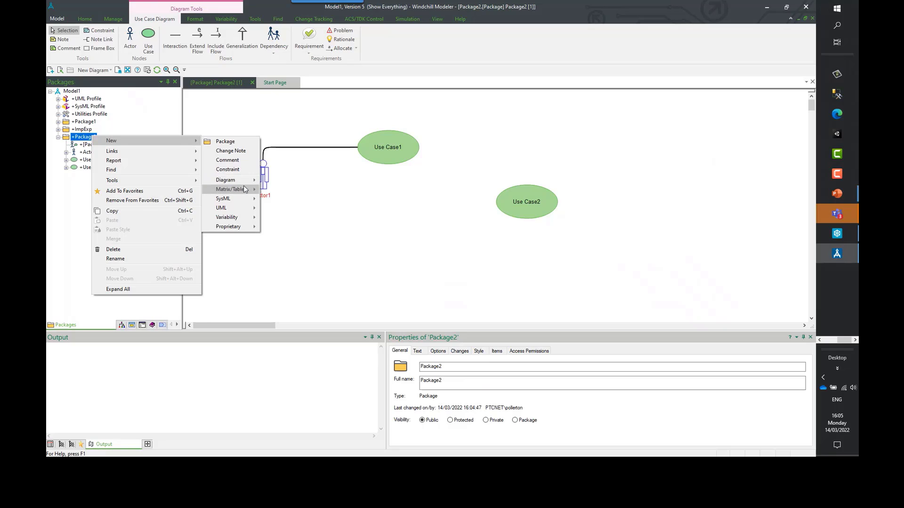
pyautogui.moveTo(252, 208)
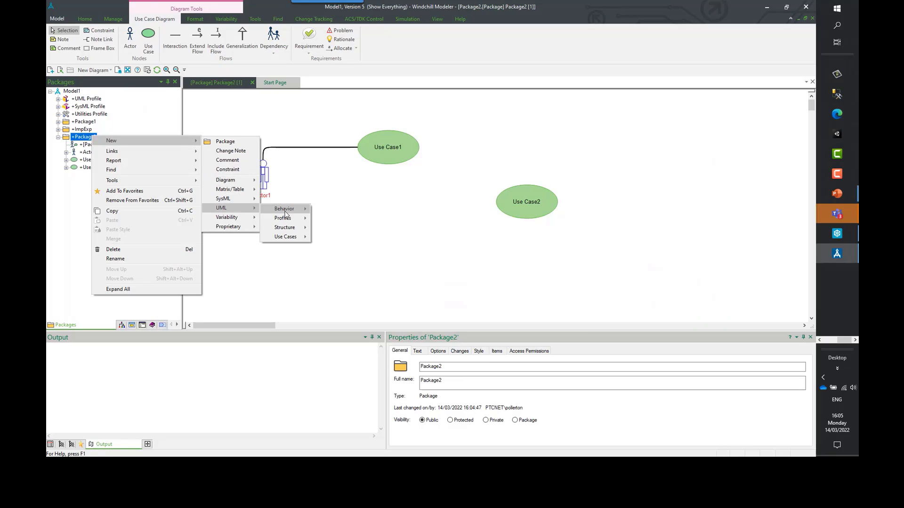
pyautogui.moveTo(298, 210)
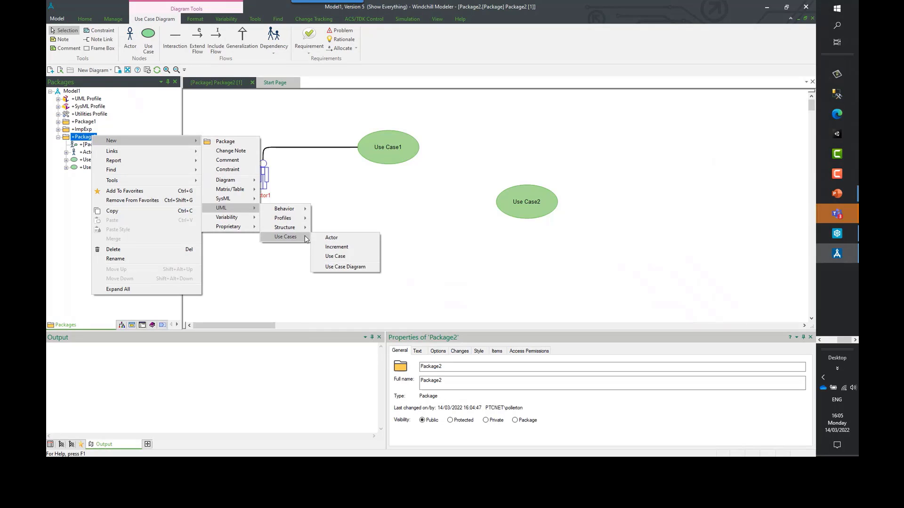
pyautogui.moveTo(304, 232)
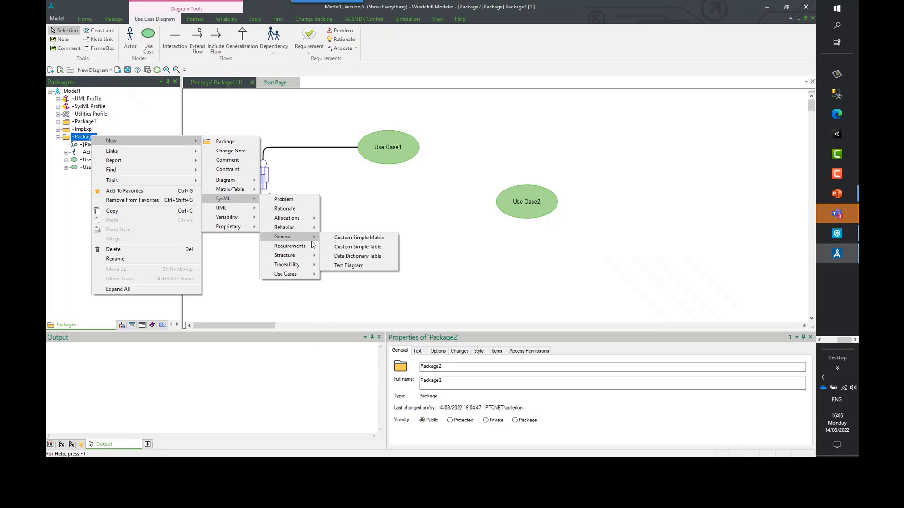
pyautogui.moveTo(312, 247)
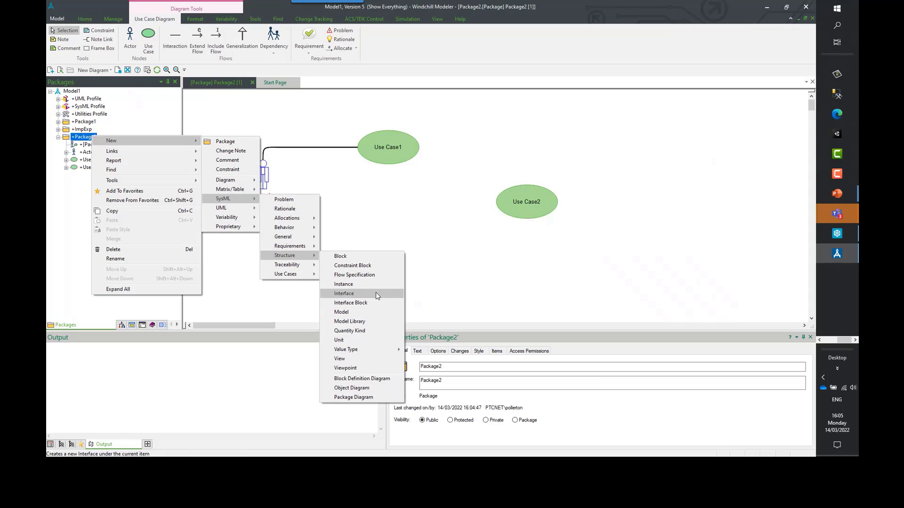
pyautogui.moveTo(312, 275)
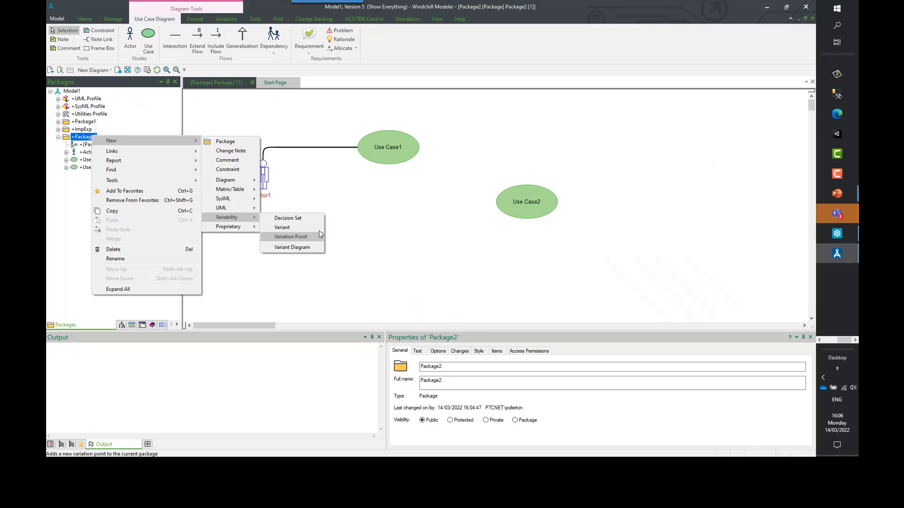
pyautogui.click(388, 222)
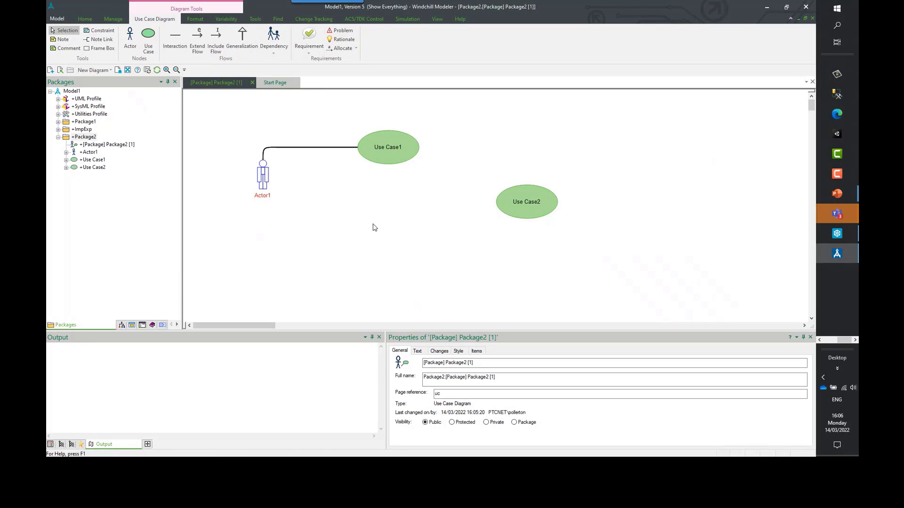
# Browse the Manage, Format and Tools ribbon tabs, ending on Manage
pyautogui.click(113, 19)
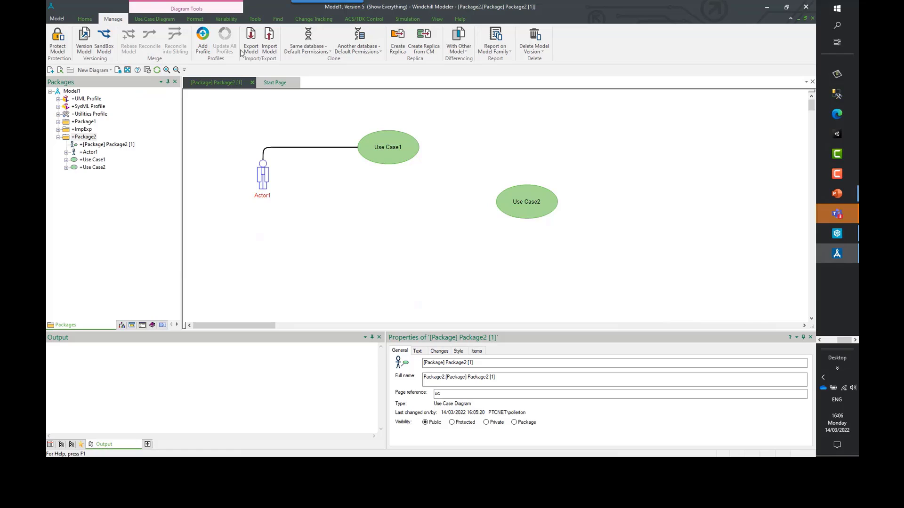
pyautogui.click(195, 19)
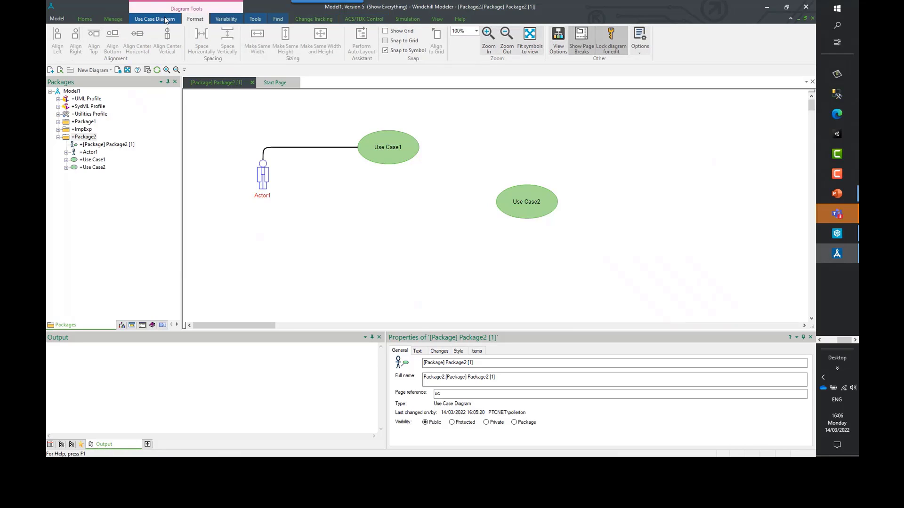
pyautogui.click(258, 19)
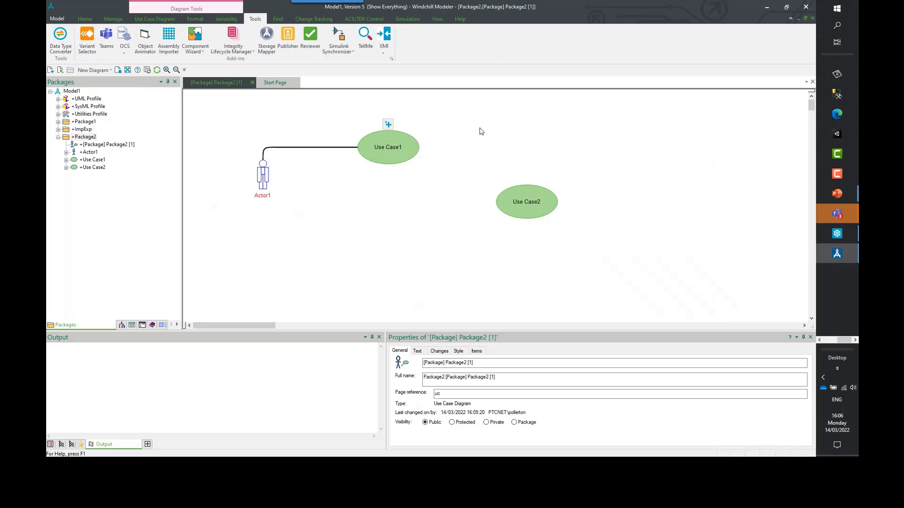
pyautogui.click(113, 19)
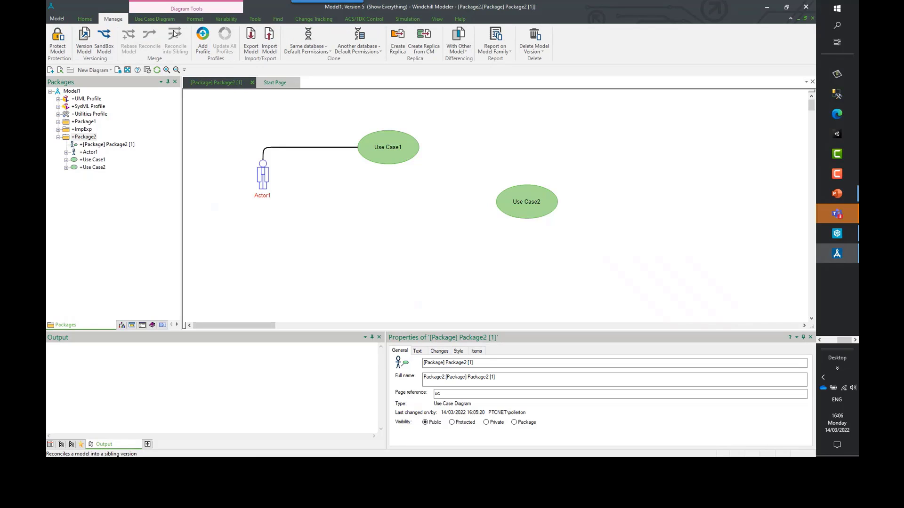